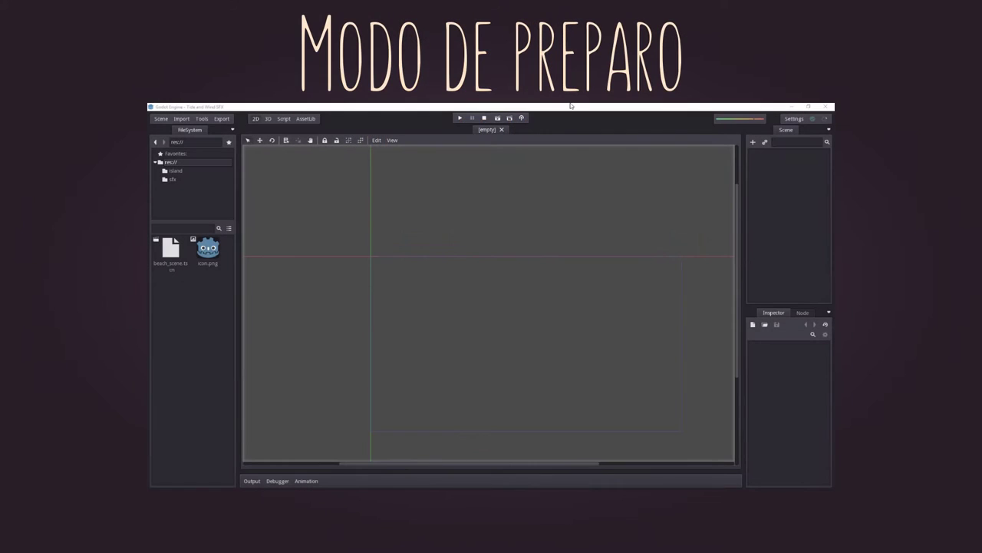
Open beach_scene.tscn and add a SamplePlayer2D node, after comparing it with SpatialSamplePlayer
{"action": "left_click", "coordinate": [570, 106]}
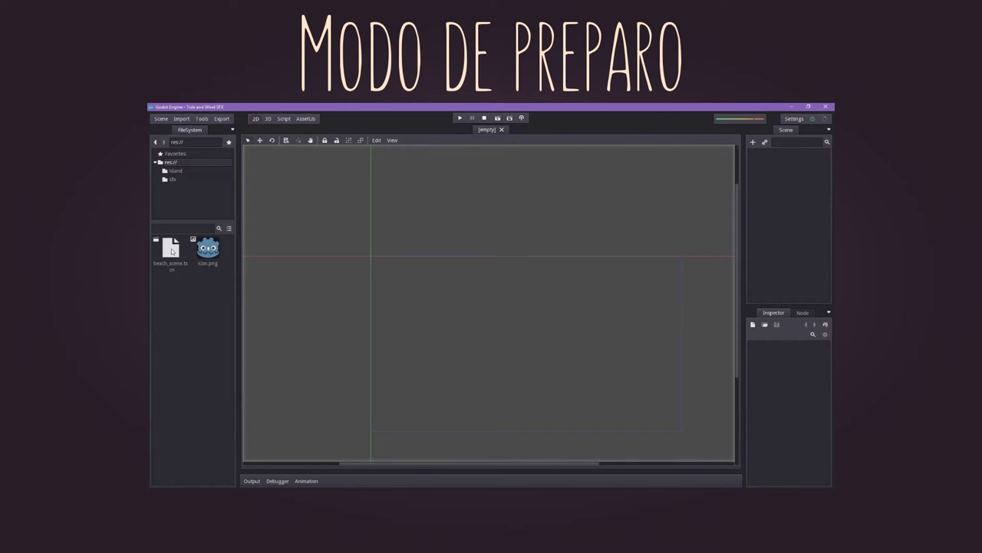
{"action": "double_click", "coordinate": [173, 251]}
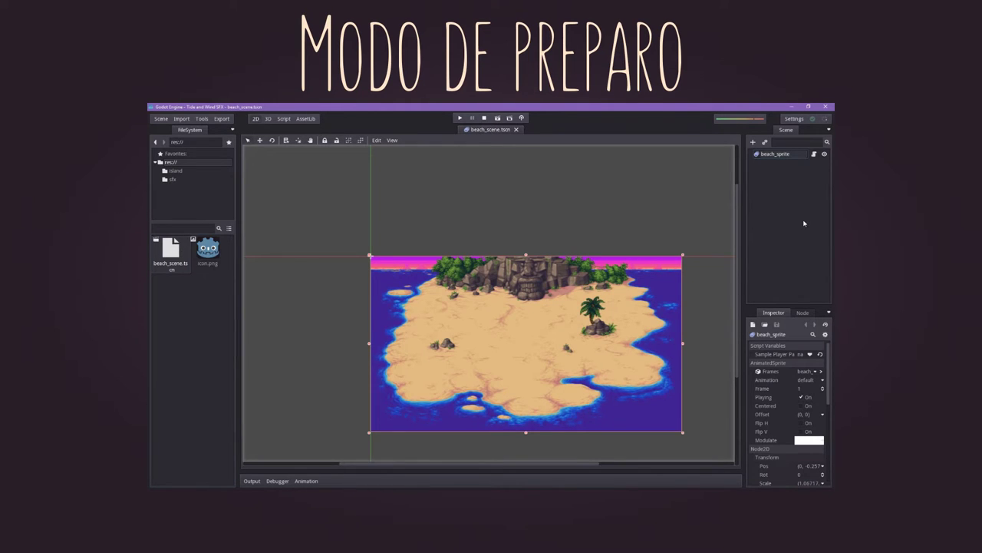
{"action": "left_click", "coordinate": [753, 142]}
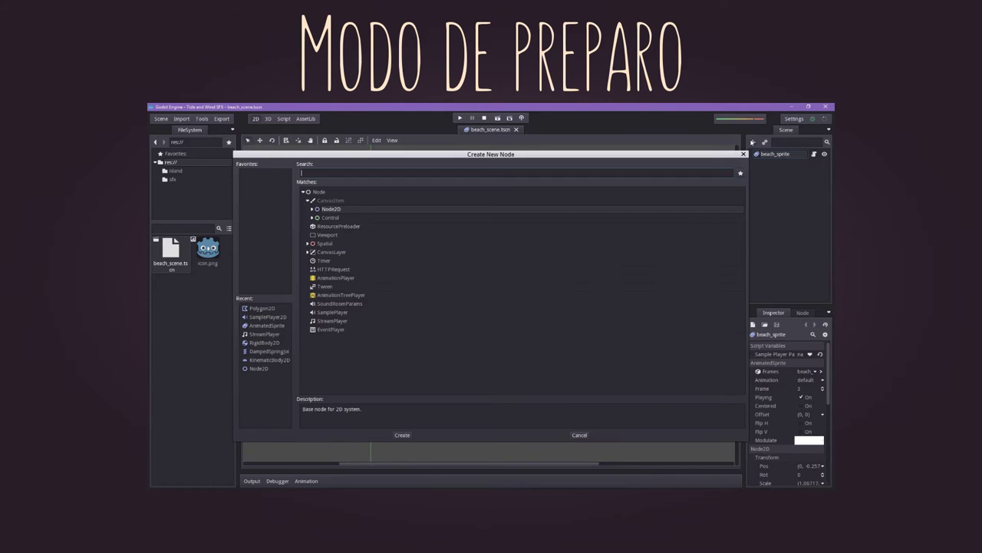
{"action": "type", "text": "samp"}
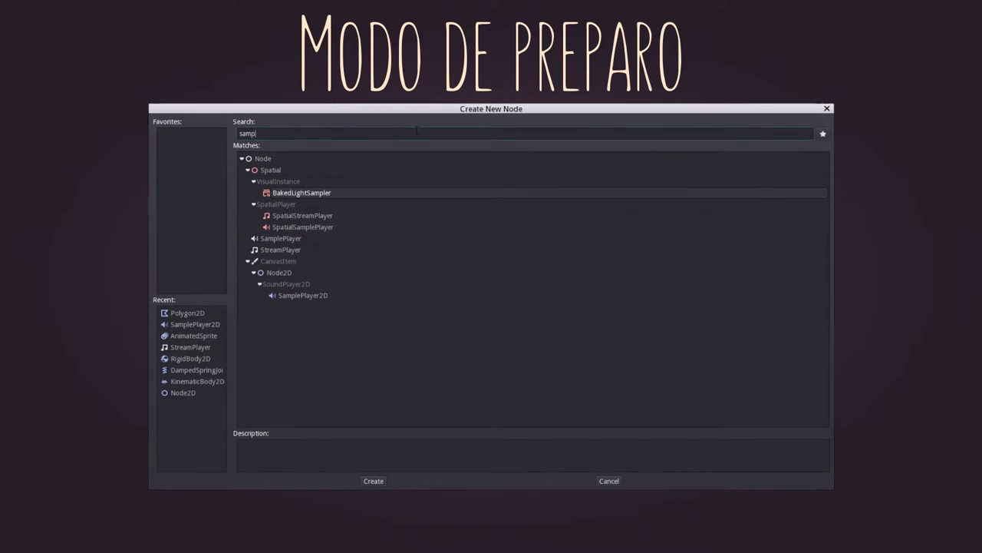
{"action": "type", "text": "leplayer"}
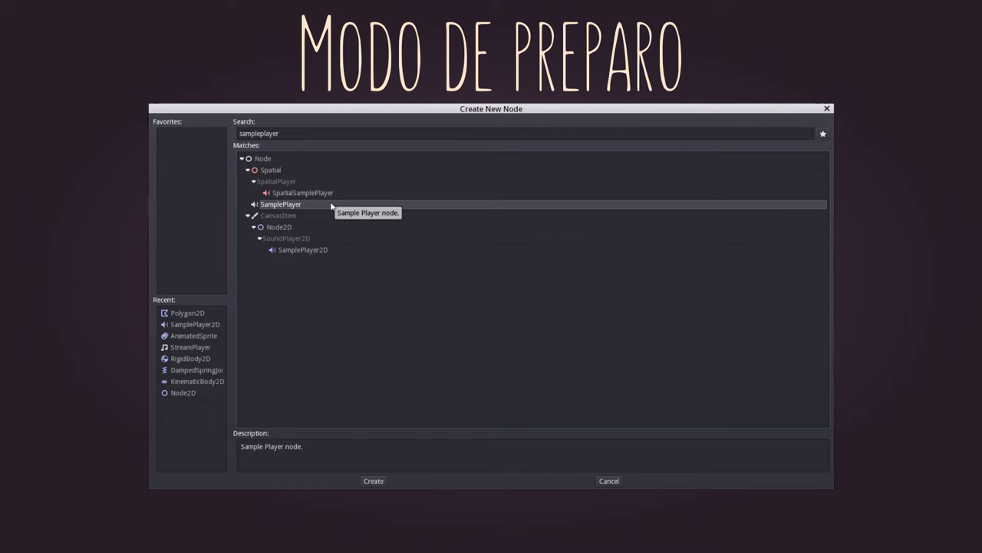
{"action": "left_click", "coordinate": [328, 251]}
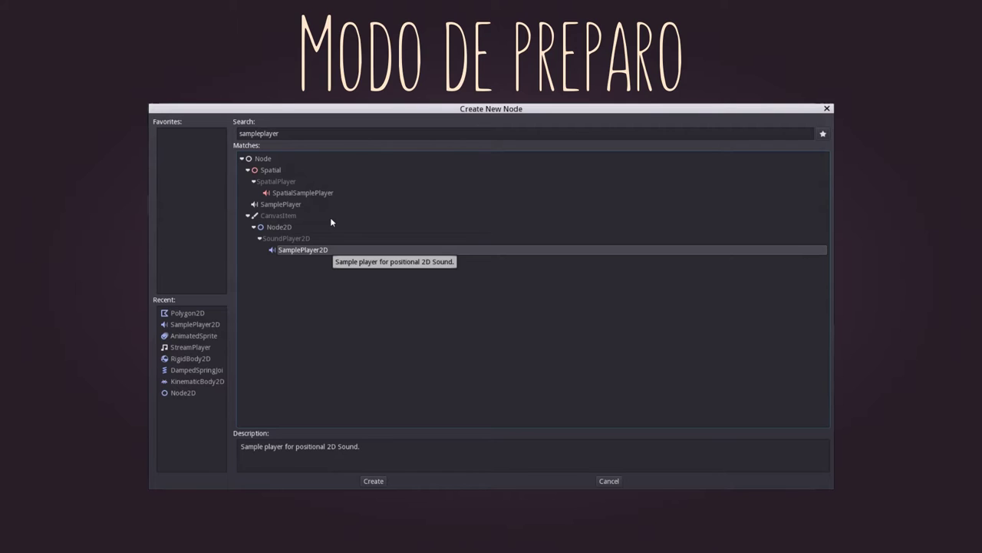
{"action": "left_click", "coordinate": [332, 194]}
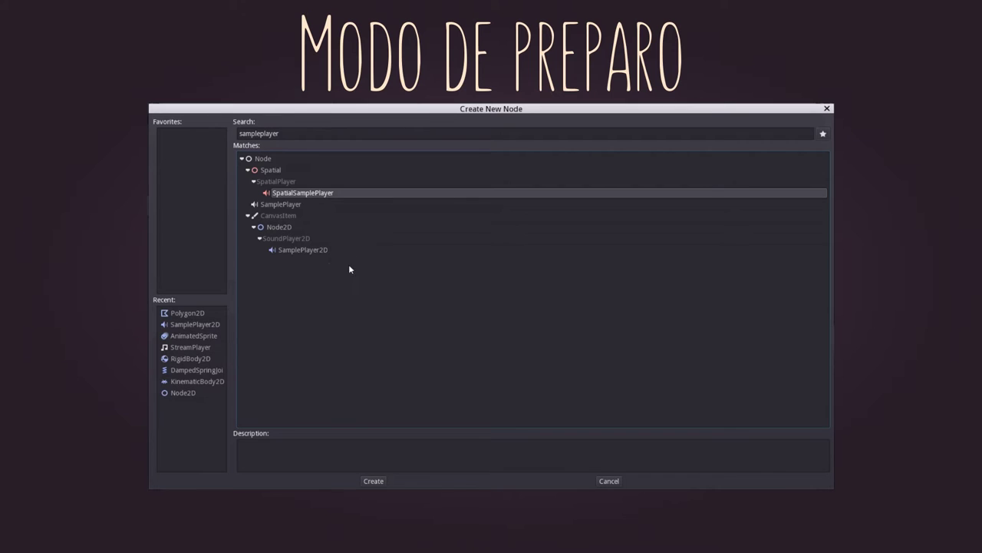
{"action": "left_click", "coordinate": [343, 250]}
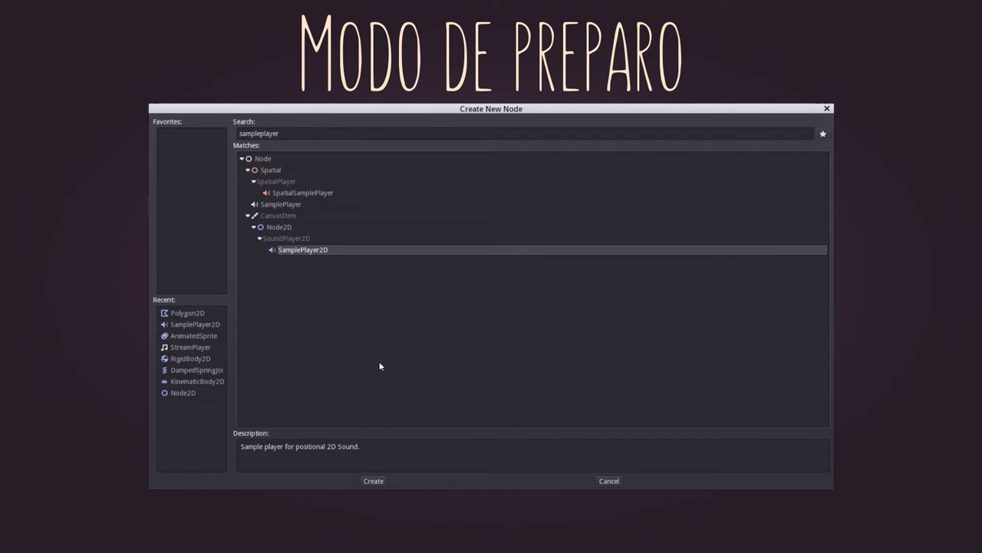
{"action": "left_click", "coordinate": [368, 480]}
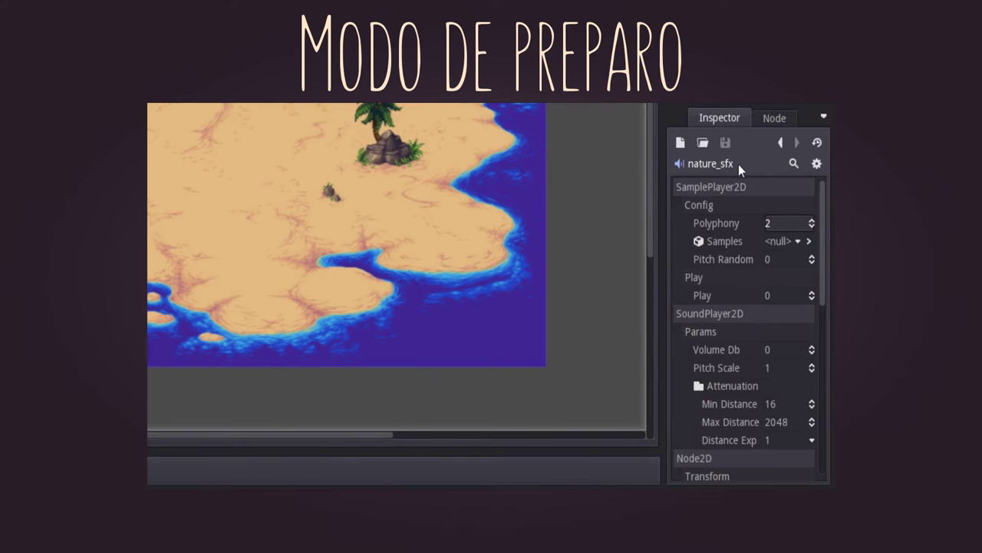
Locate the New Resource option for nature_sfx's Samples property in the Inspector
{"action": "mouse_move", "coordinate": [722, 244]}
Create a new SampleLibrary resource in nature_sfx's Samples property
{"action": "left_click", "coordinate": [688, 144]}
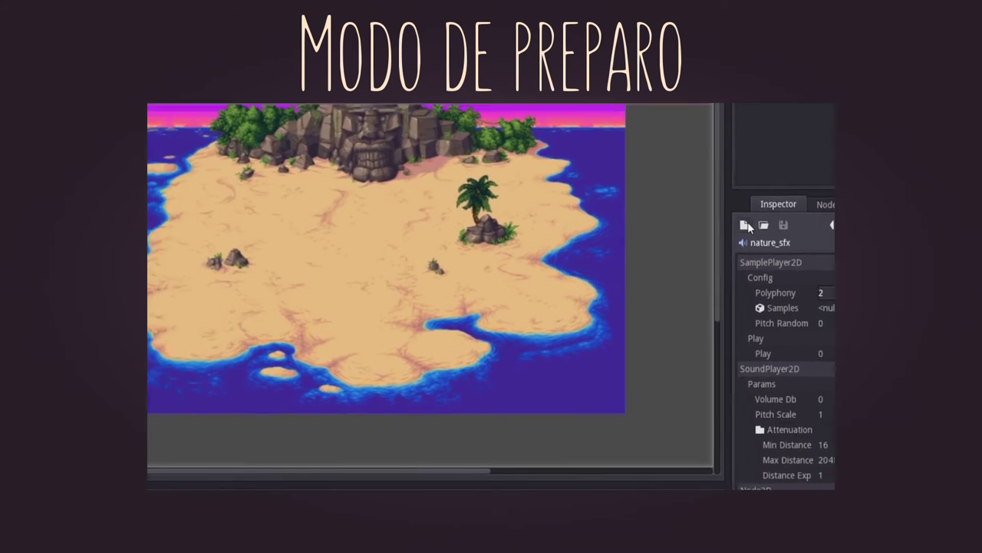
{"action": "left_click", "coordinate": [283, 168]}
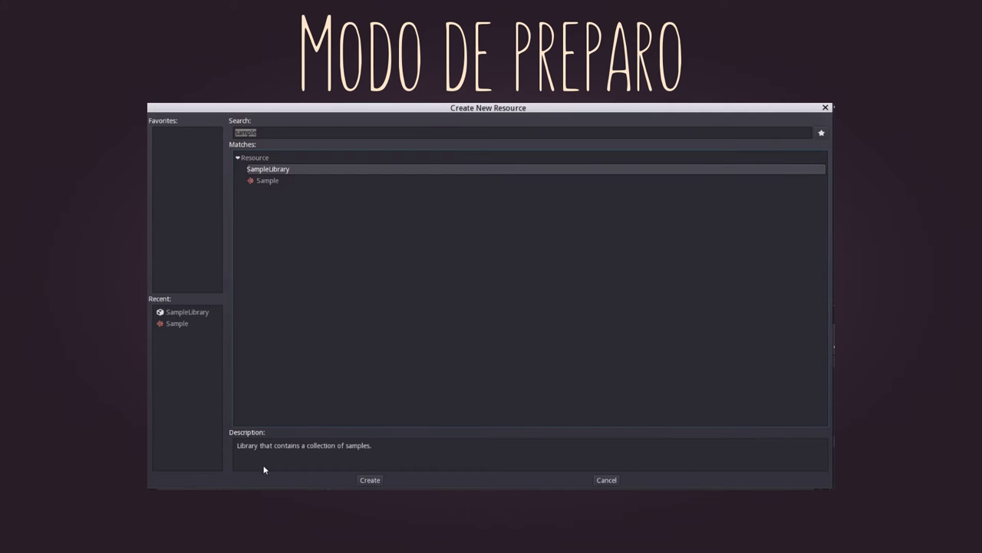
{"action": "left_click", "coordinate": [364, 479]}
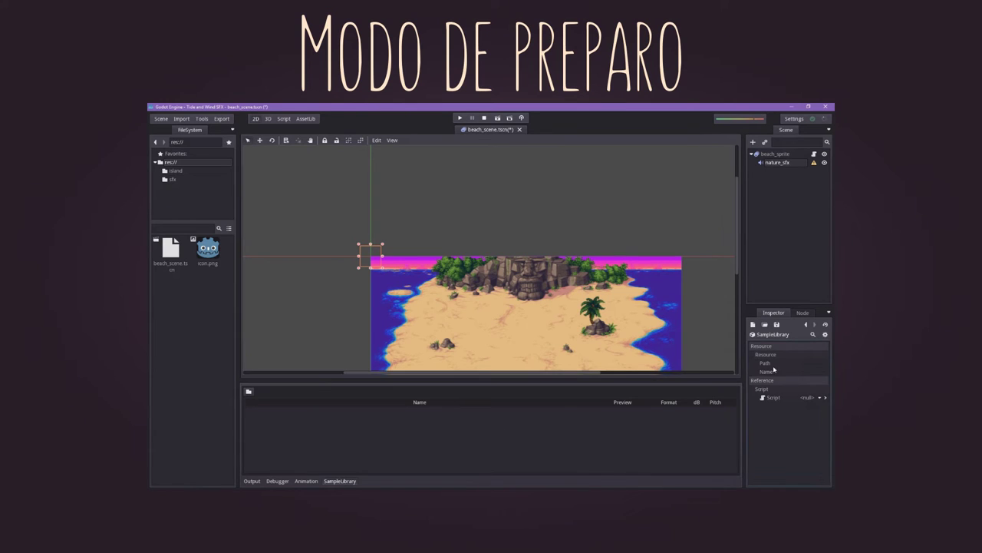
Save the library as samples.tres, then select 1_Wind.wav in the sfx folder
{"action": "left_click", "coordinate": [776, 324]}
{"action": "left_click", "coordinate": [782, 341]}
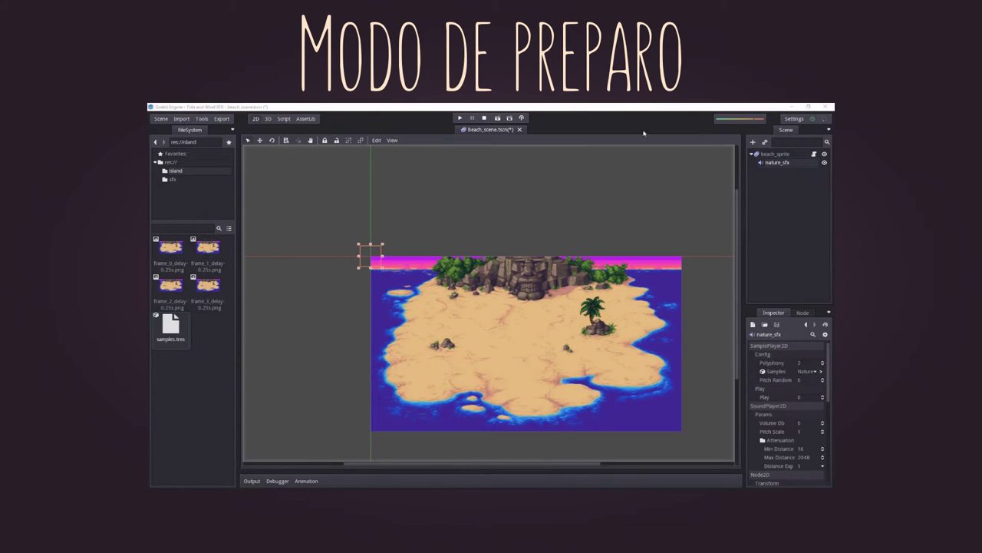
{"action": "left_click", "coordinate": [172, 179]}
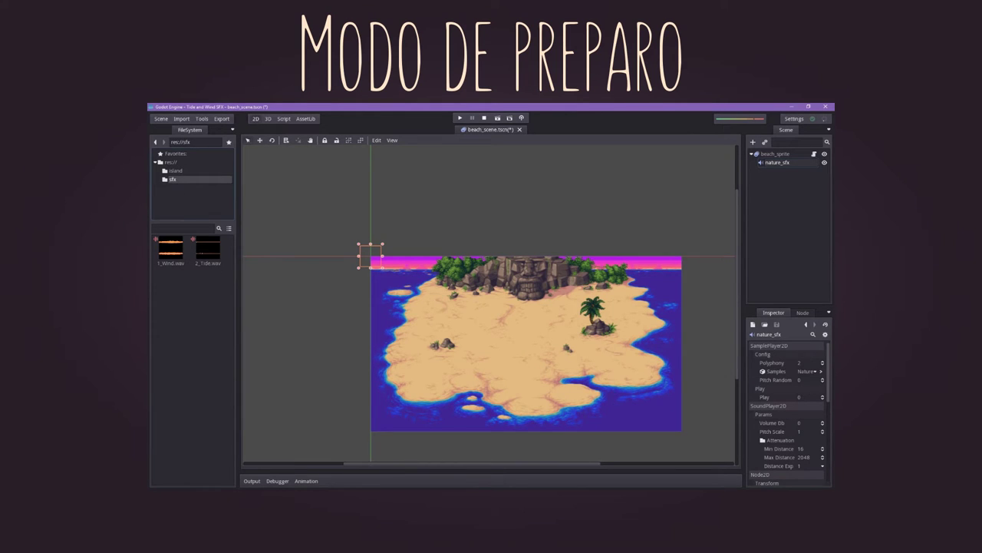
{"action": "left_click", "coordinate": [170, 248]}
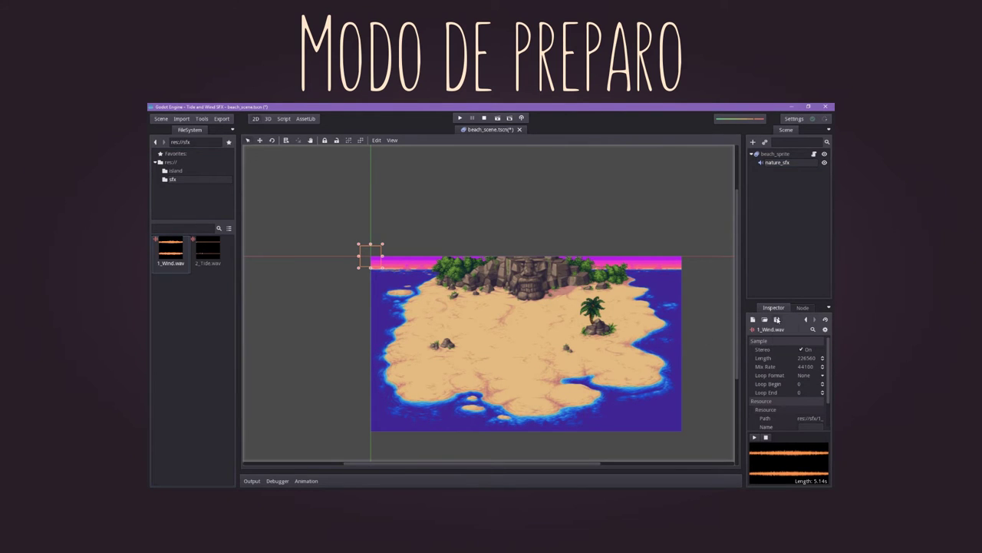
Save the 1_Wind.wav sample as wind.tres
{"action": "left_click", "coordinate": [776, 319]}
{"action": "left_click", "coordinate": [786, 338]}
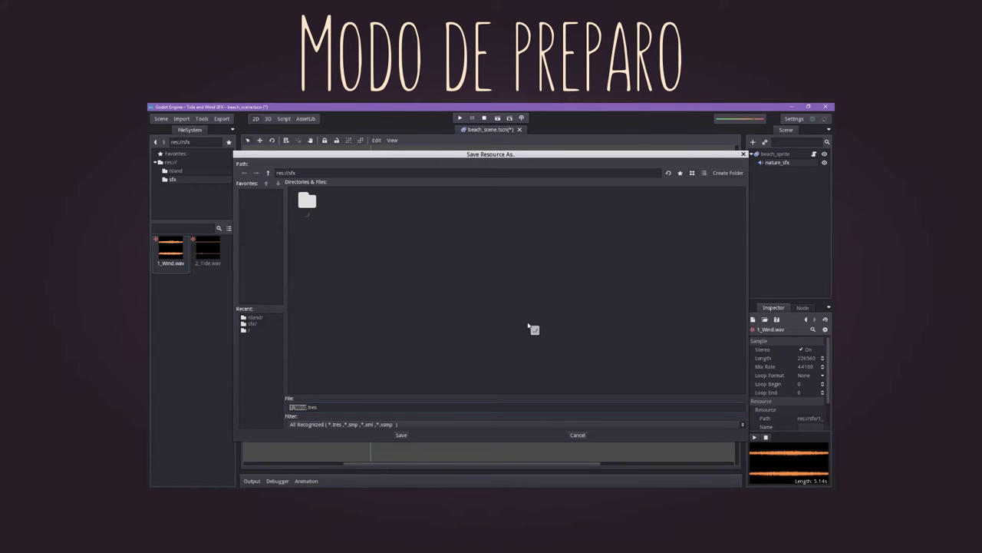
{"action": "type", "text": "wind"}
{"action": "left_click", "coordinate": [401, 435]}
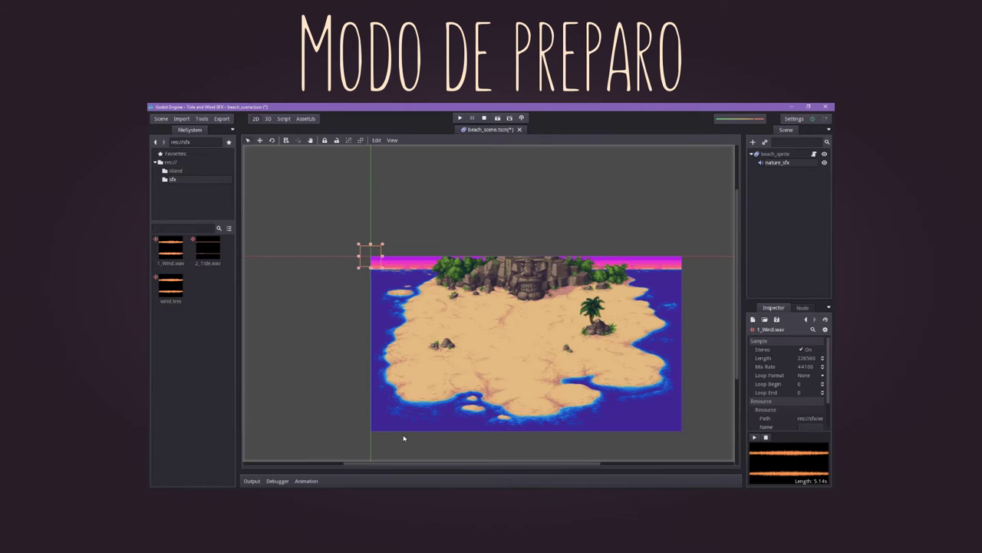
Save the 2_Tide.wav sample as tide.tres
{"action": "left_click", "coordinate": [208, 250]}
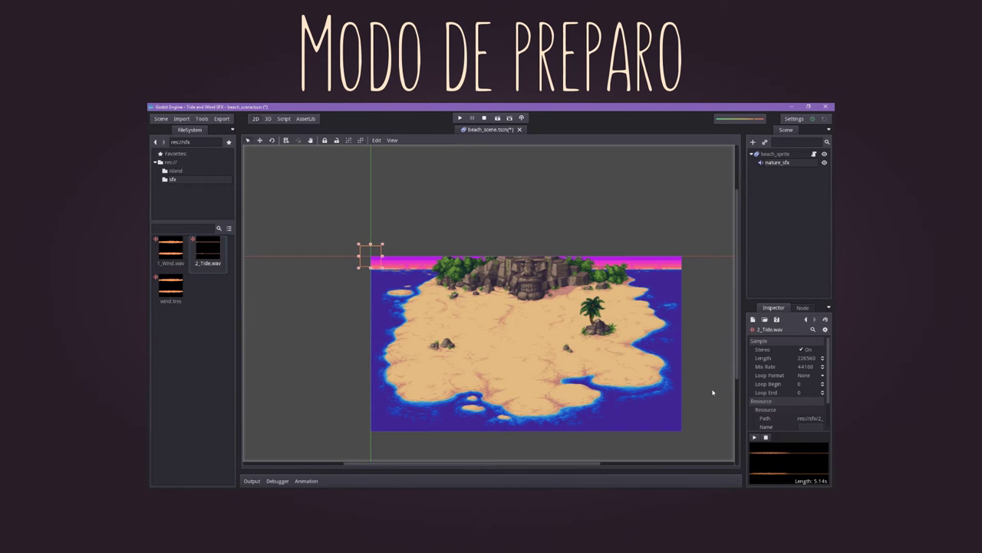
{"action": "left_click", "coordinate": [777, 320]}
{"action": "left_click", "coordinate": [778, 338]}
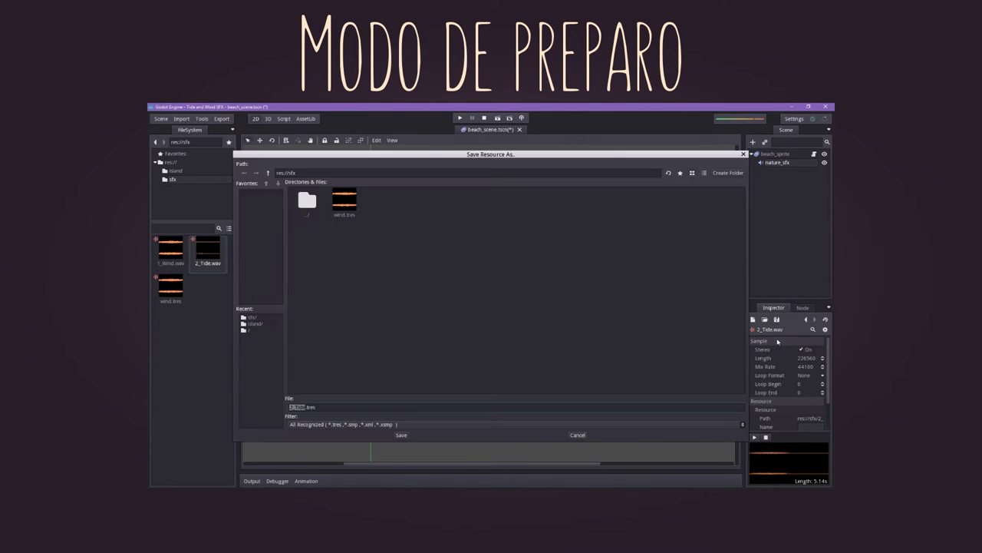
{"action": "type", "text": "tide"}
{"action": "left_click", "coordinate": [401, 435]}
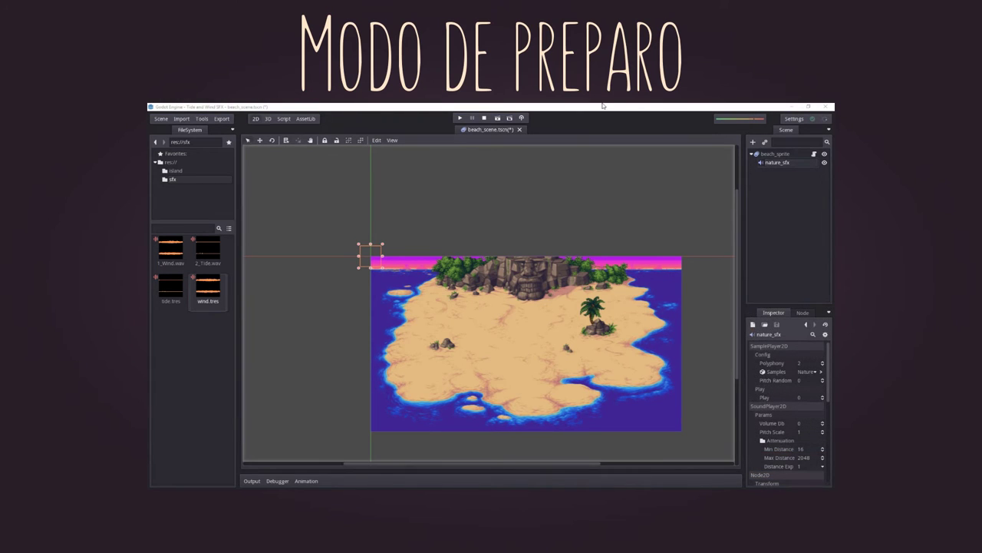
Set wind.tres's Loop Format to Forward
{"action": "left_click", "coordinate": [602, 105]}
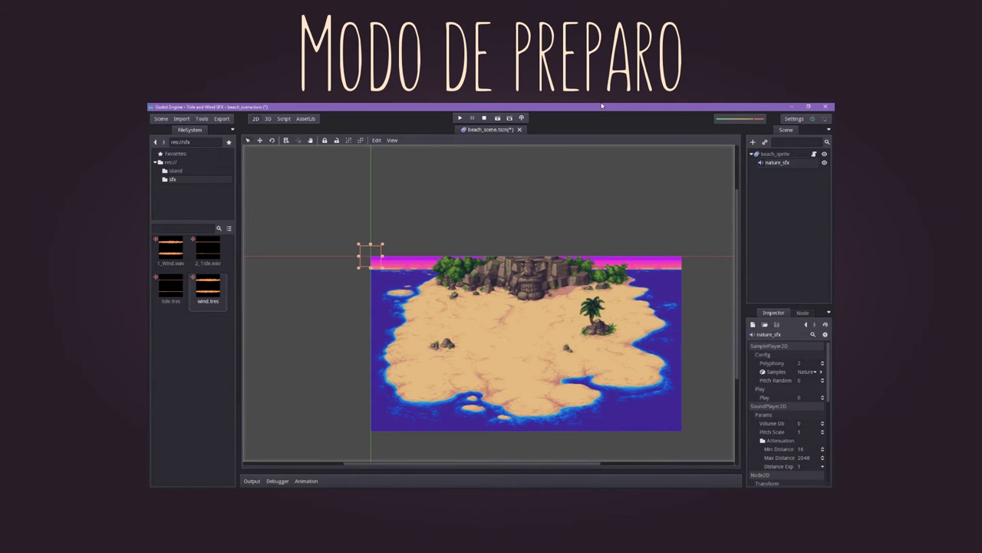
{"action": "left_click", "coordinate": [218, 287]}
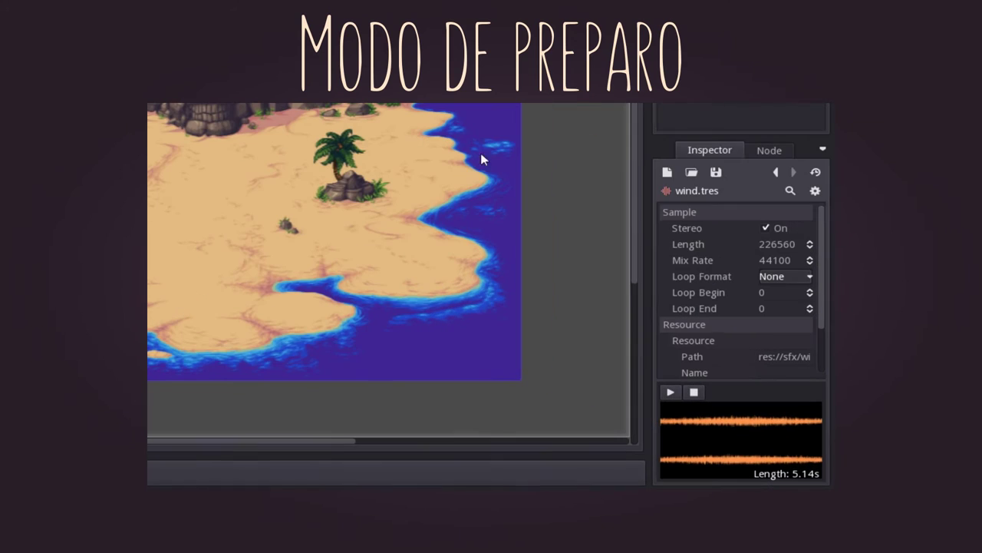
{"action": "left_click_drag", "start_coordinate": [733, 135], "coordinate": [733, 31]}
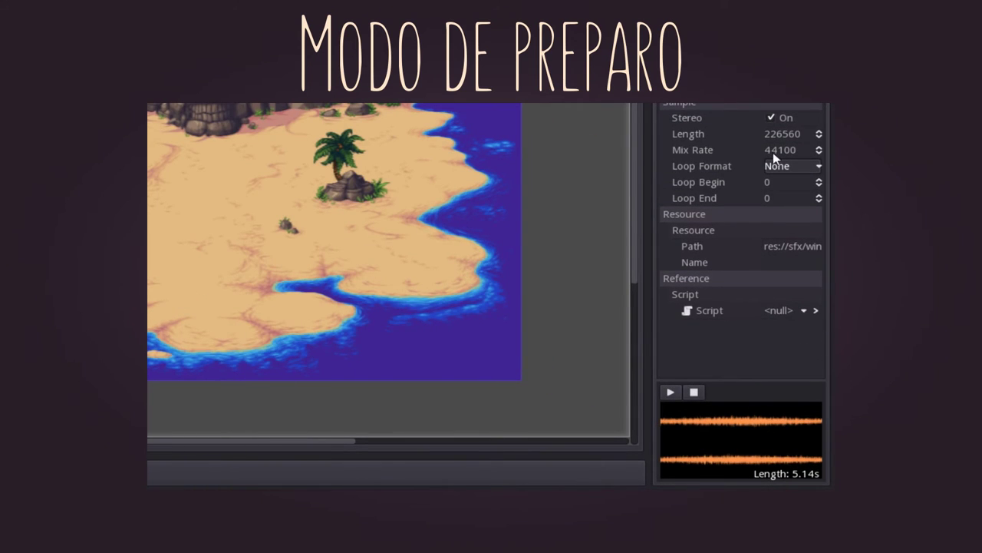
{"action": "left_click", "coordinate": [790, 172]}
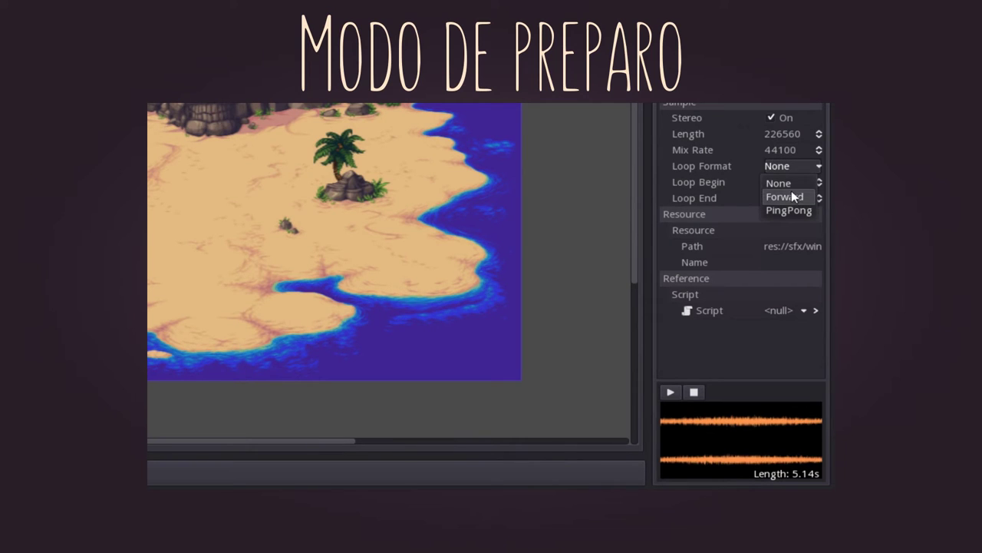
{"action": "left_click", "coordinate": [791, 197]}
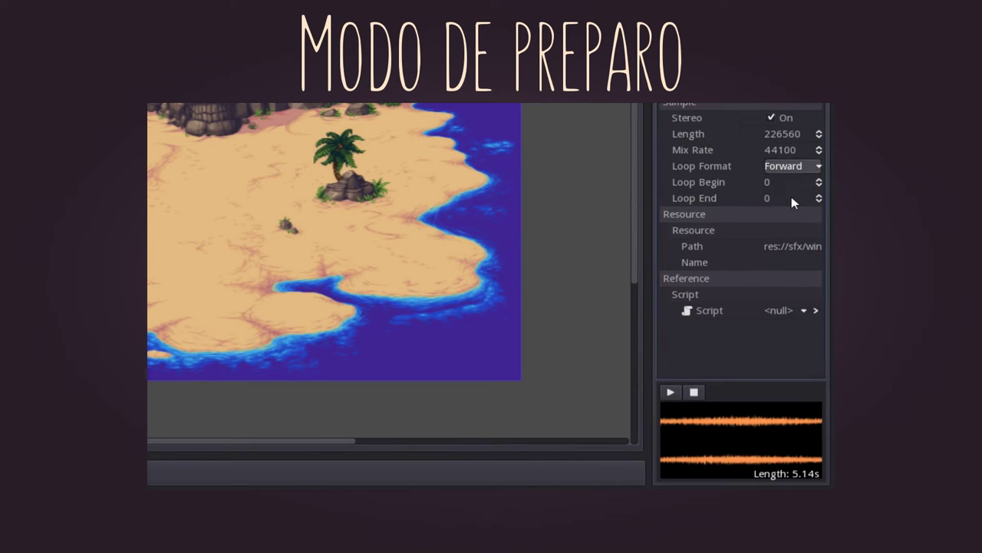
Copy the 226560 Length into wind.tres's Loop End
{"action": "left_click", "coordinate": [780, 134]}
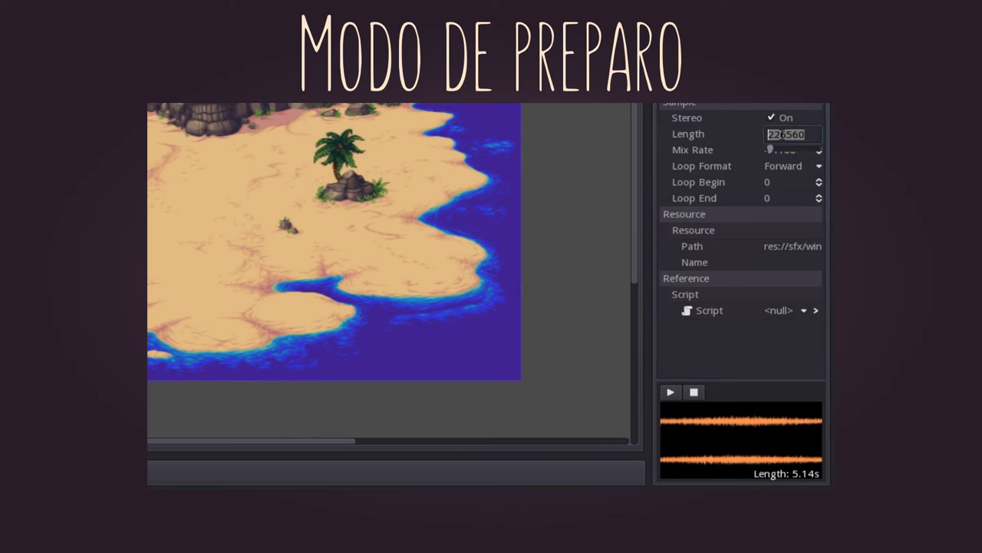
{"action": "right_click", "coordinate": [780, 133]}
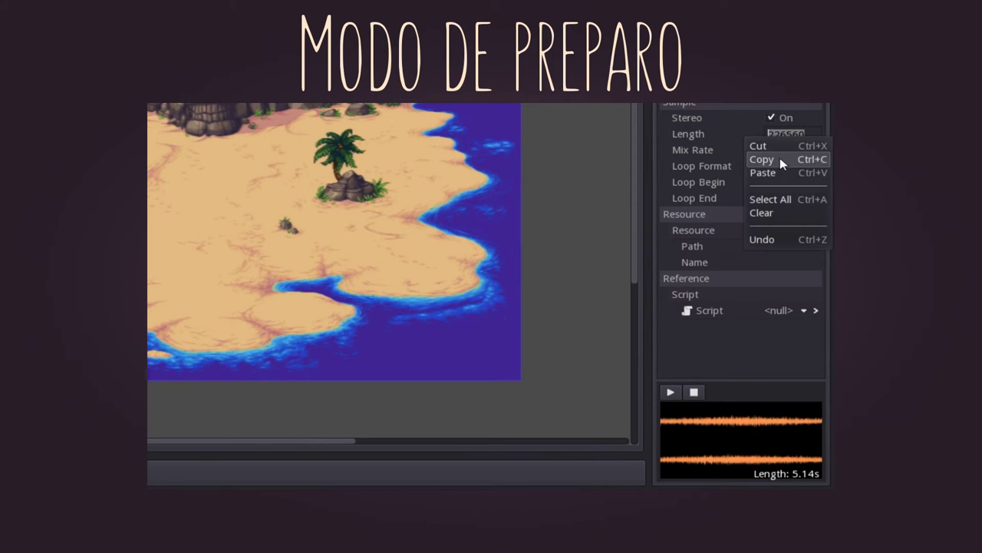
{"action": "left_click", "coordinate": [781, 163]}
{"action": "left_click", "coordinate": [785, 201]}
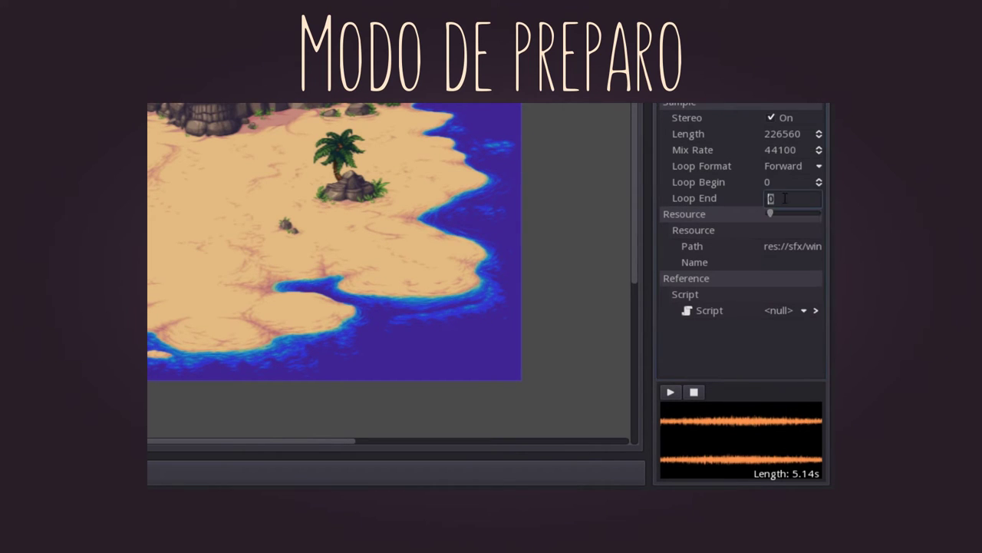
{"action": "right_click", "coordinate": [784, 201]}
{"action": "left_click", "coordinate": [779, 235]}
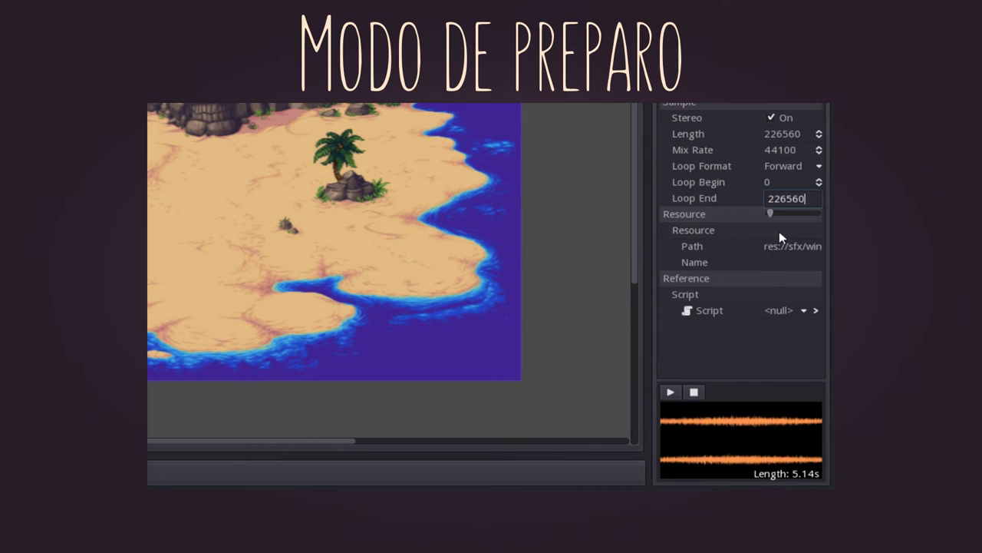
{"action": "key", "text": "Return"}
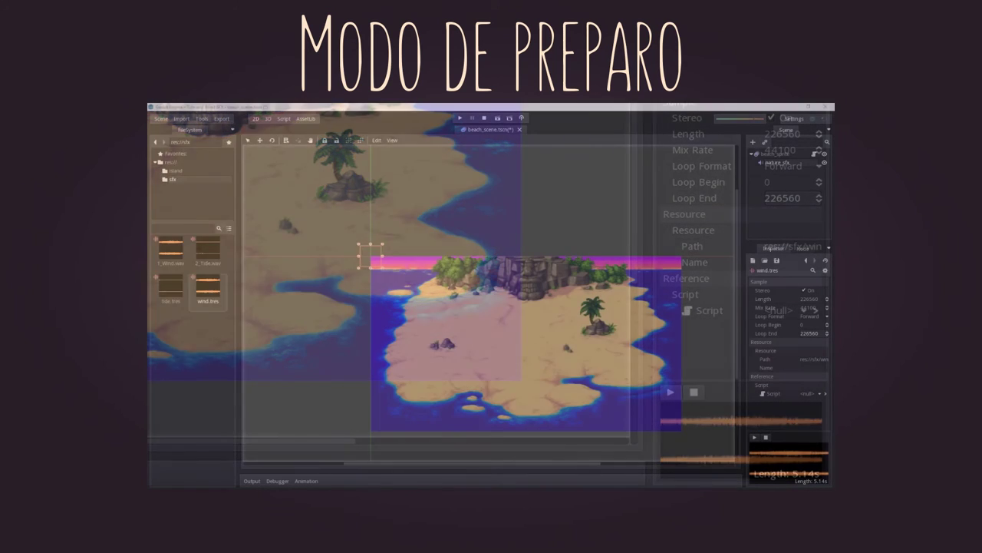
{"action": "left_click", "coordinate": [525, 105]}
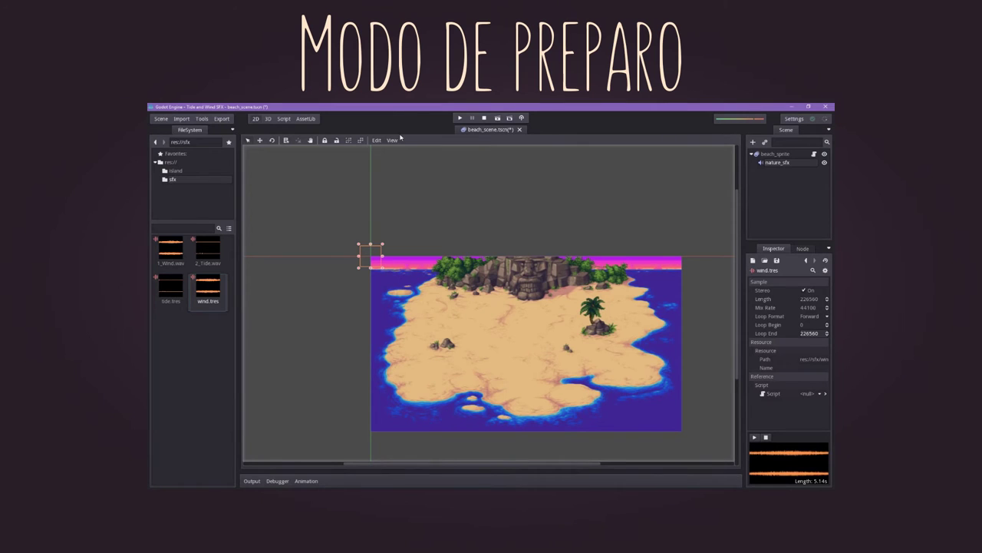
Set tide.tres's Loop Format to Forward
{"action": "left_click", "coordinate": [171, 285]}
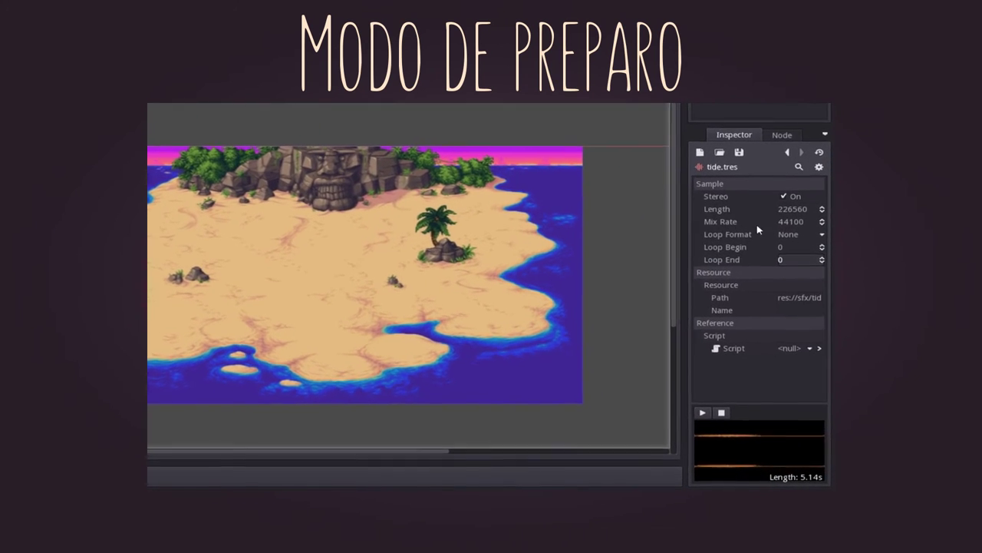
{"action": "left_click", "coordinate": [785, 220]}
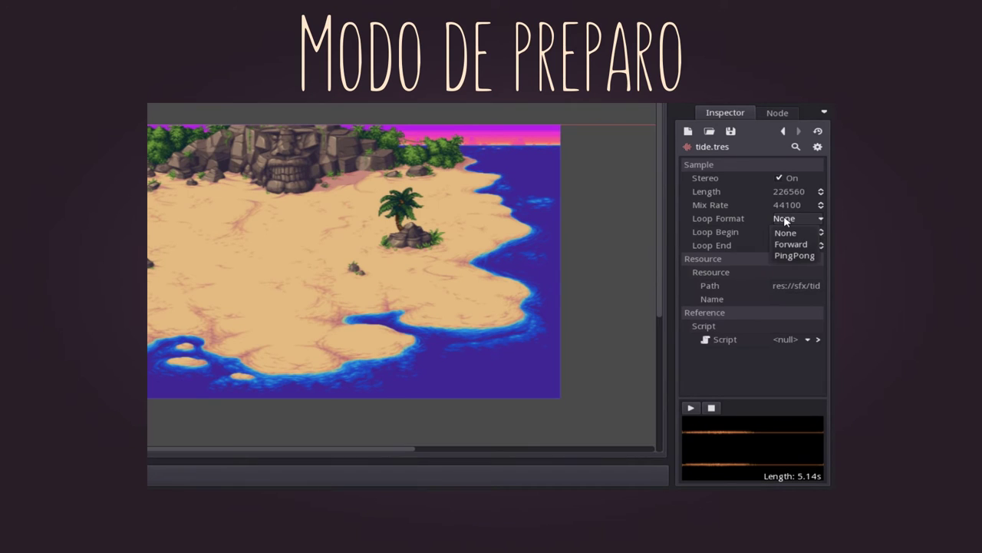
{"action": "left_click", "coordinate": [787, 244]}
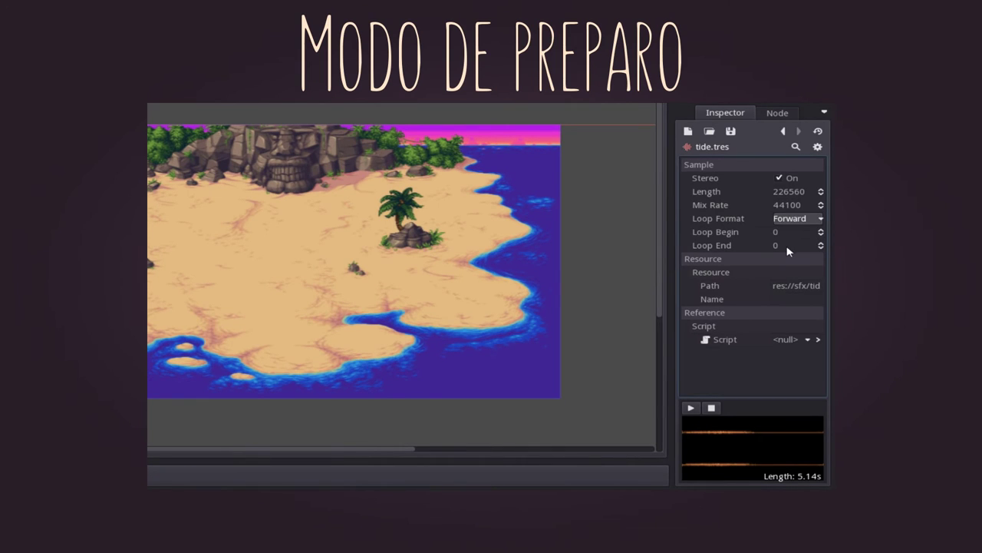
Set tide's Loop End to its 226560 Length and Loop Begin to 2000
{"action": "left_click", "coordinate": [791, 195]}
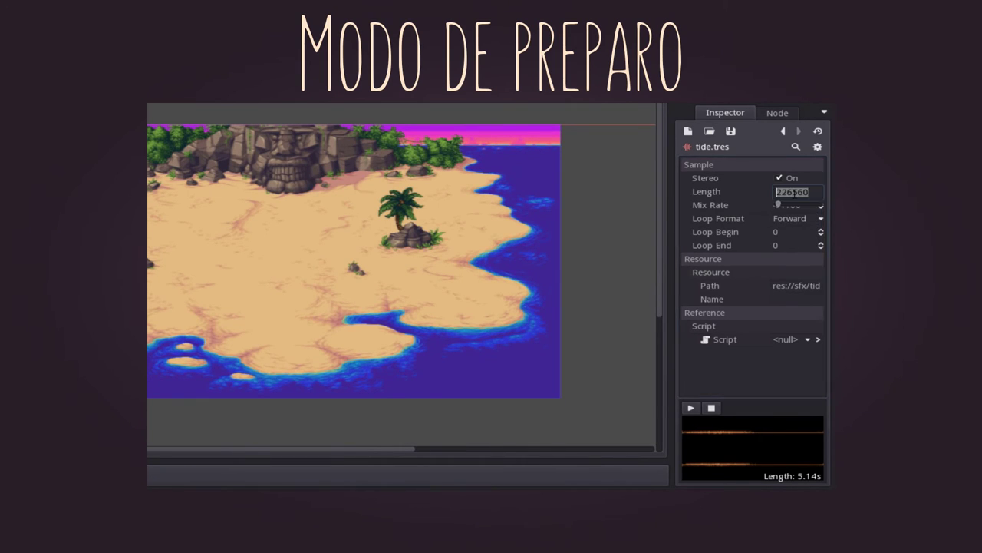
{"action": "right_click", "coordinate": [791, 192]}
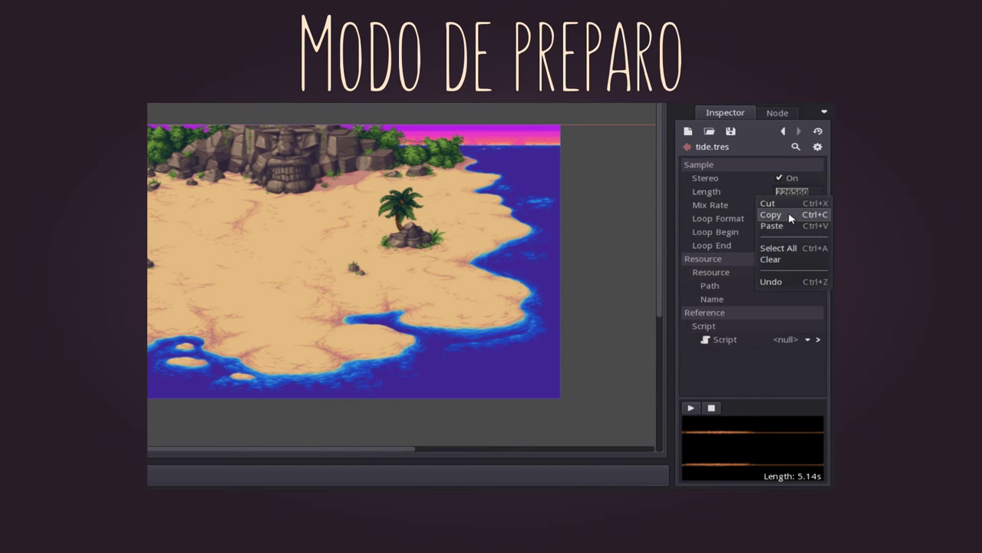
{"action": "left_click", "coordinate": [788, 213]}
{"action": "left_click", "coordinate": [784, 246]}
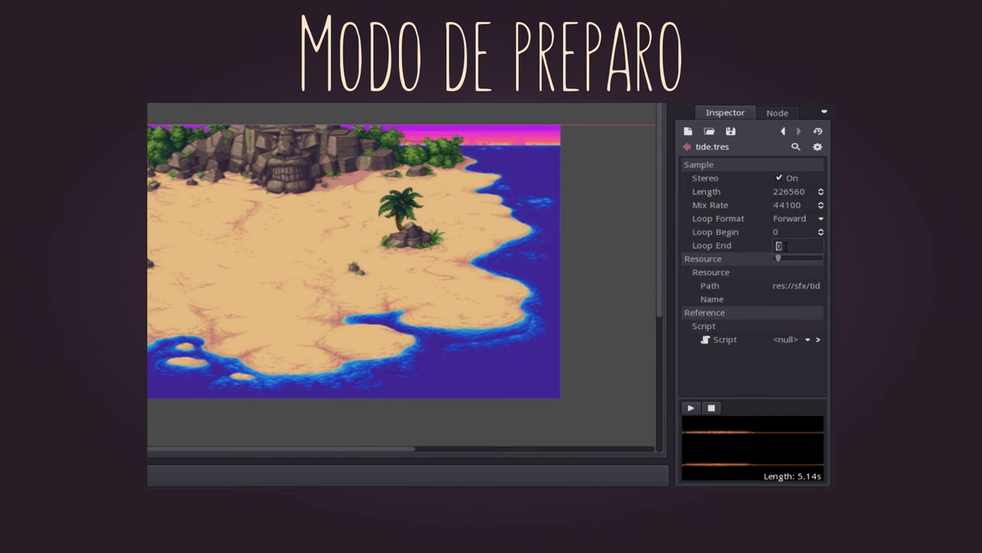
{"action": "right_click", "coordinate": [784, 246]}
{"action": "left_click", "coordinate": [788, 277]}
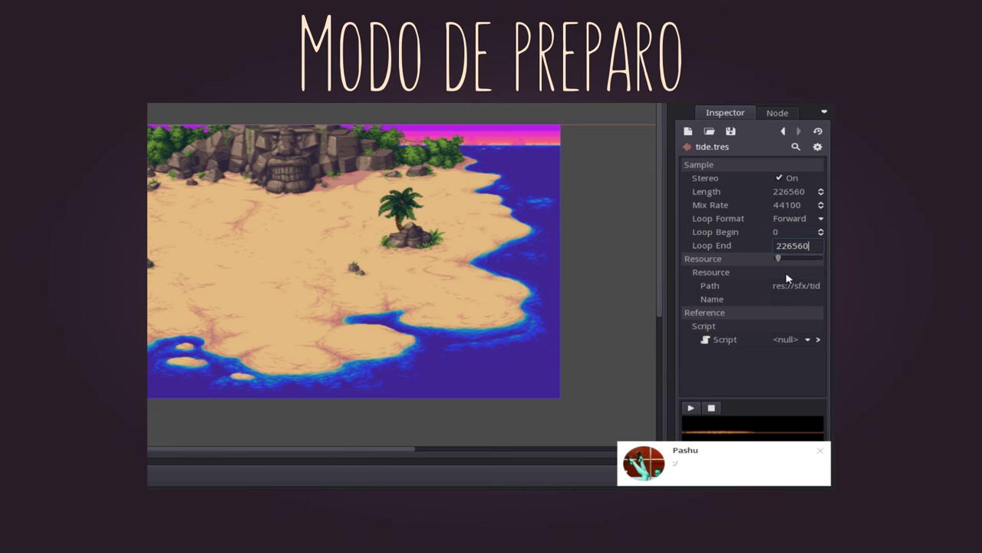
{"action": "left_click", "coordinate": [789, 231]}
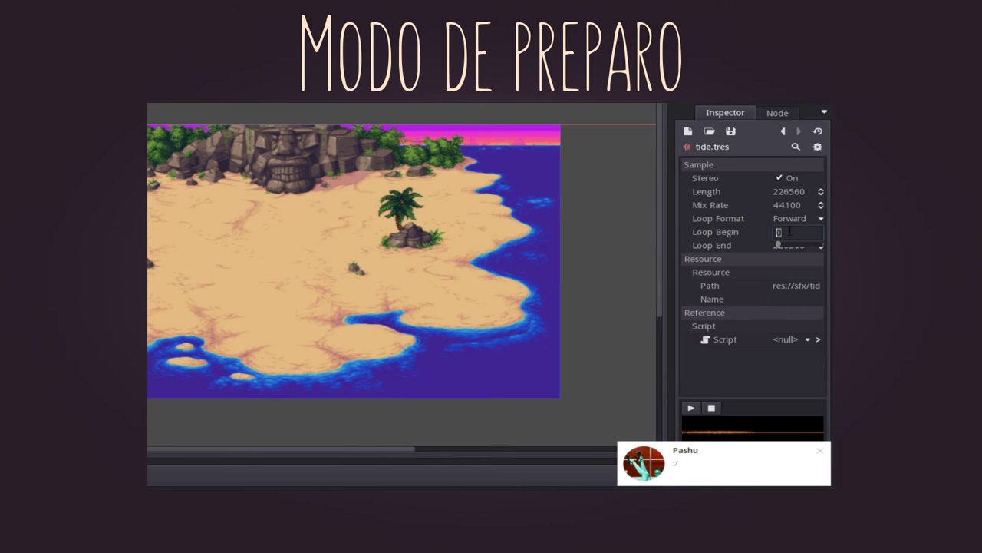
{"action": "type", "text": "2000"}
{"action": "key", "text": "Return"}
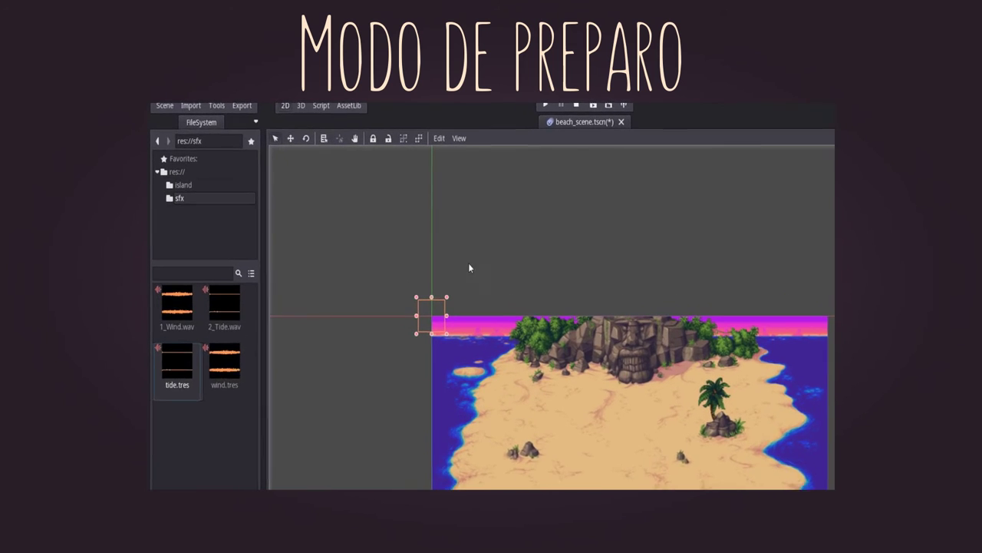
Open samples.tres and drag tide.tres and wind.tres into the SampleLibrary
{"action": "left_click", "coordinate": [202, 188]}
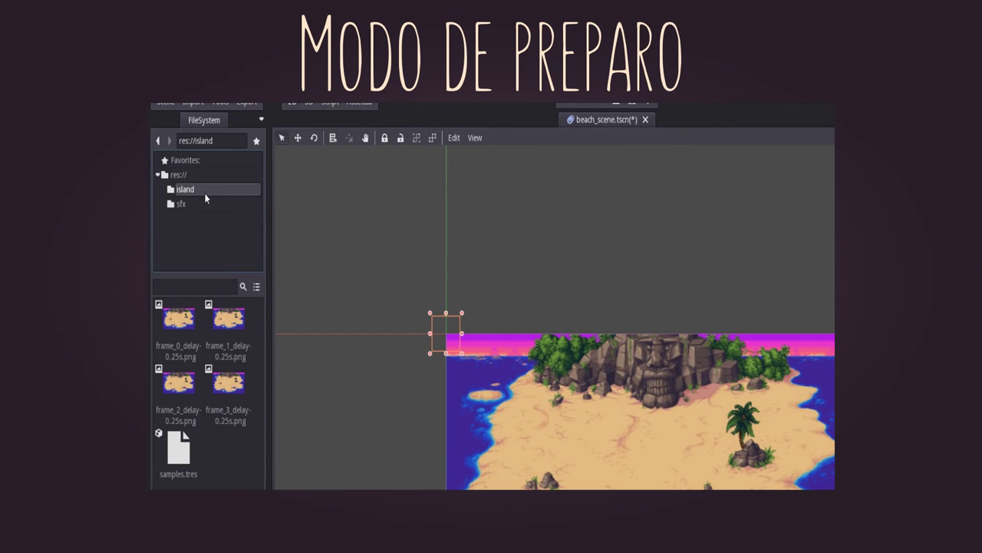
{"action": "double_click", "coordinate": [182, 466]}
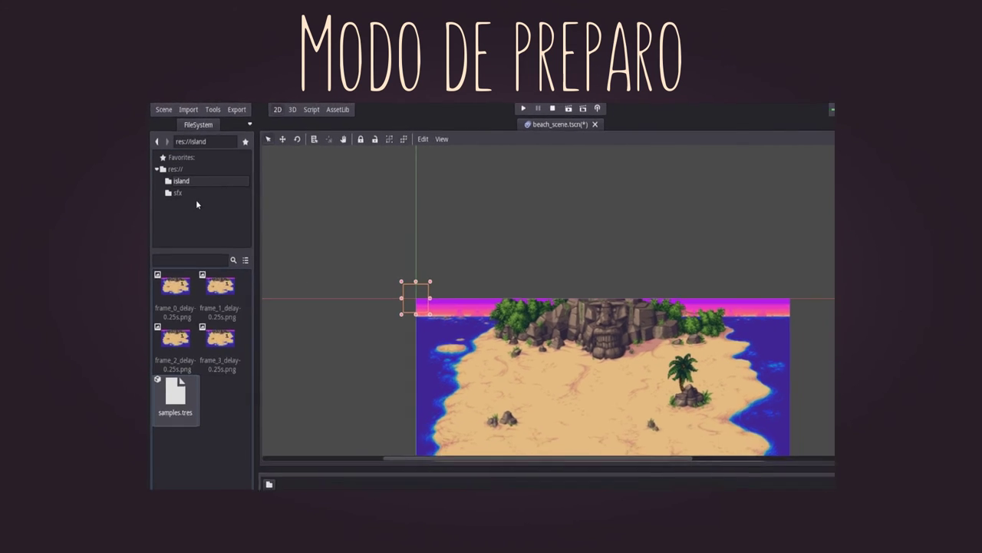
{"action": "left_click", "coordinate": [189, 182]}
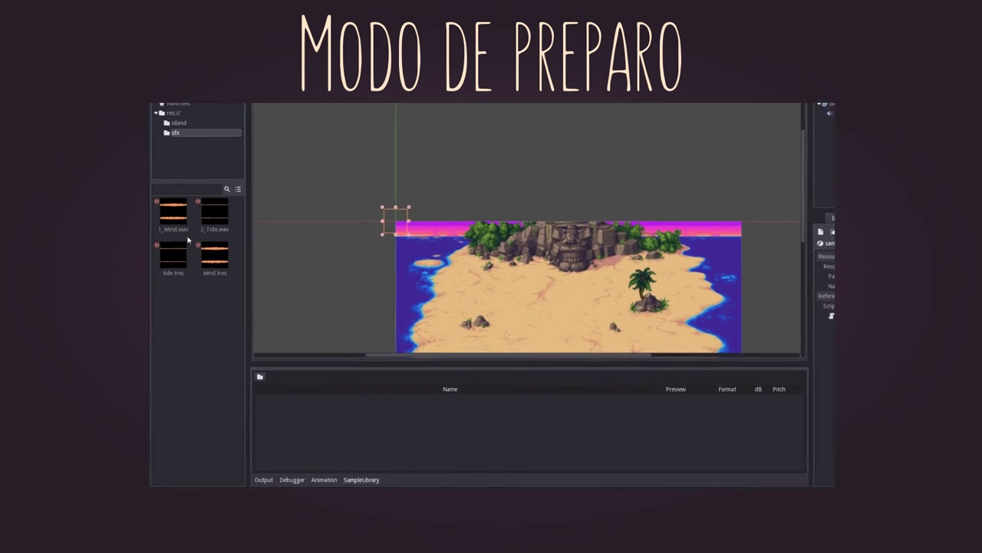
{"action": "left_click_drag", "start_coordinate": [182, 248], "coordinate": [243, 310]}
{"action": "left_click_drag", "start_coordinate": [323, 399], "coordinate": [323, 396]}
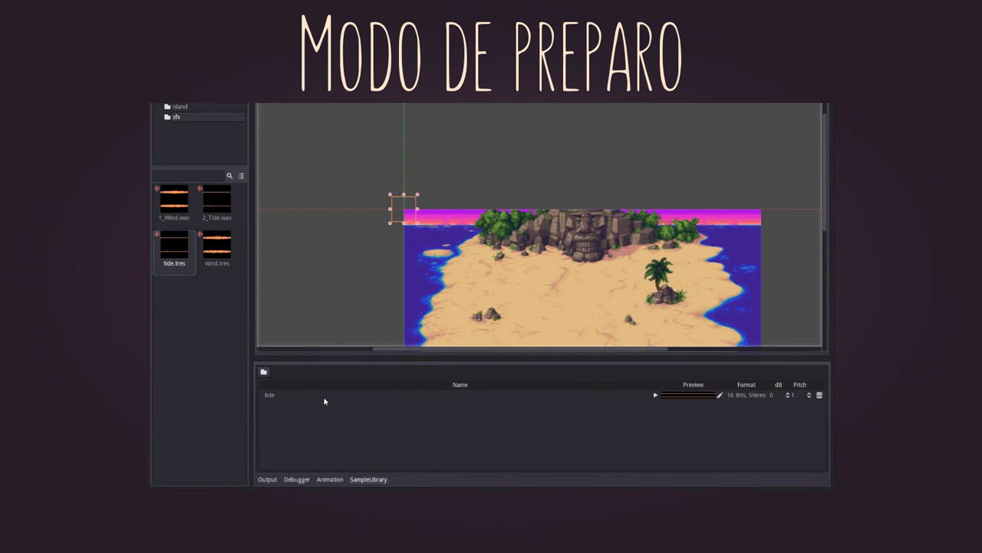
{"action": "left_click", "coordinate": [219, 247]}
{"action": "left_click_drag", "start_coordinate": [219, 248], "coordinate": [309, 417]}
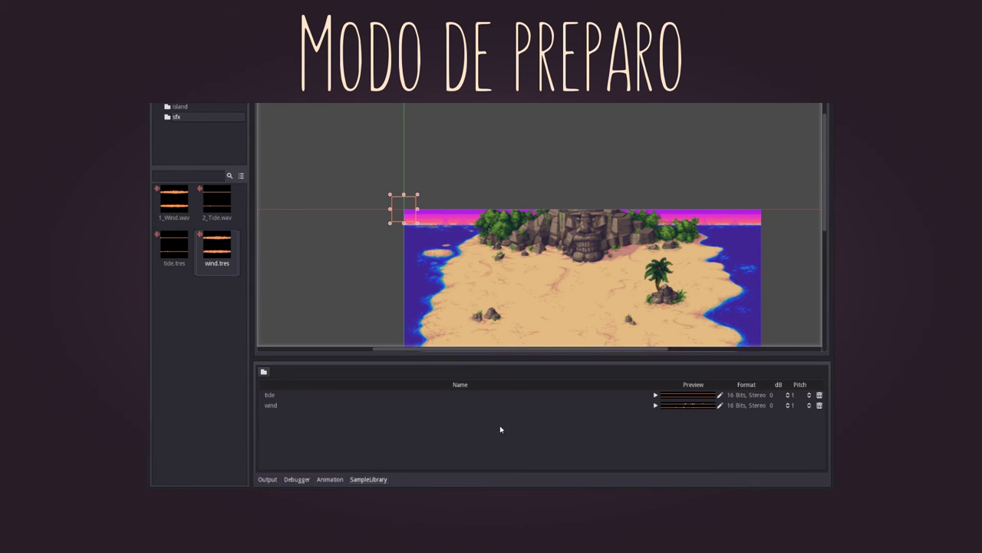
Preview the tide sample and set the wind sample's volume to -8 dB
{"action": "left_click", "coordinate": [656, 395]}
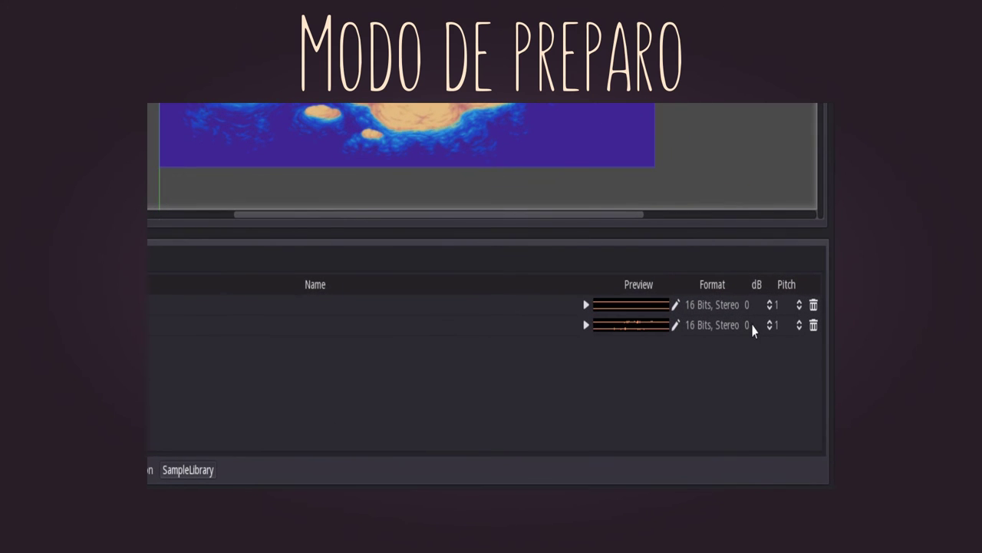
{"action": "left_click", "coordinate": [752, 325]}
{"action": "type", "text": "-8"}
{"action": "key", "text": "Return"}
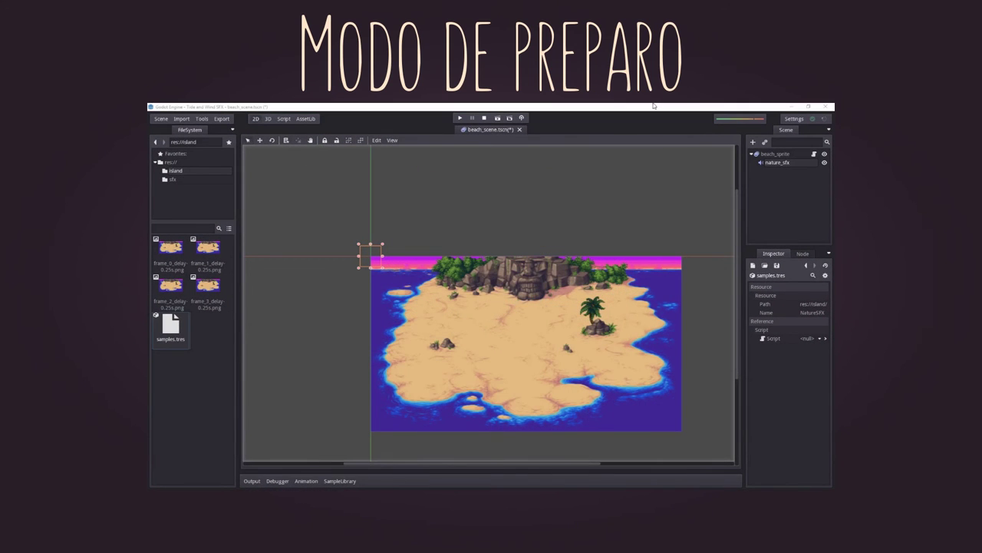
Open beach_sprite's script and review its sample player paths and play calls
{"action": "left_click", "coordinate": [653, 105]}
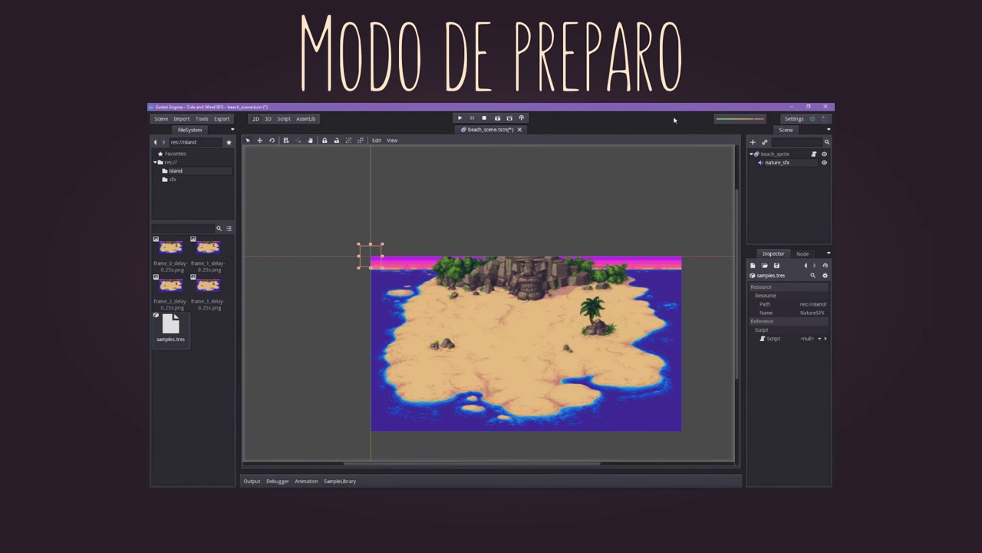
{"action": "left_click", "coordinate": [814, 155]}
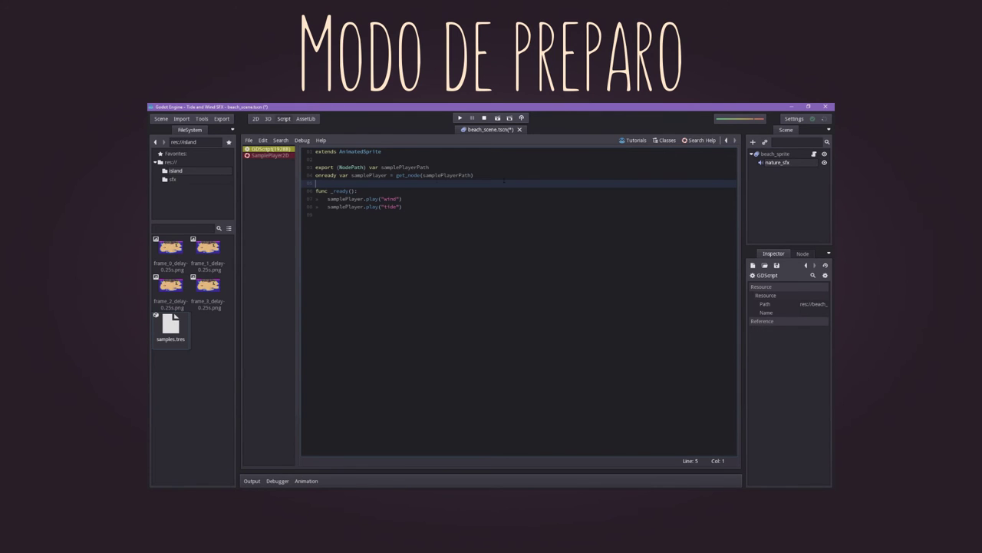
{"action": "left_click_drag", "start_coordinate": [315, 166], "coordinate": [476, 177]}
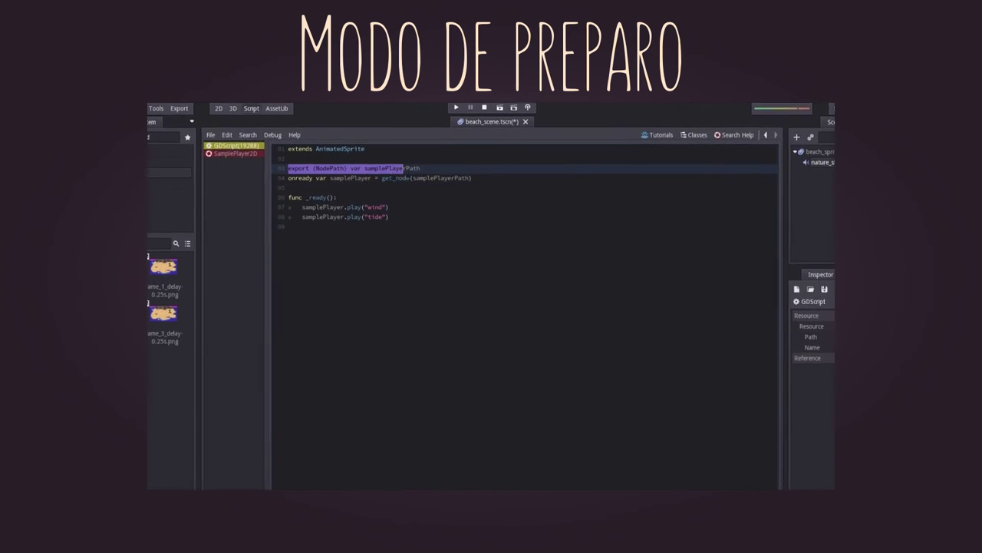
{"action": "left_click", "coordinate": [476, 182]}
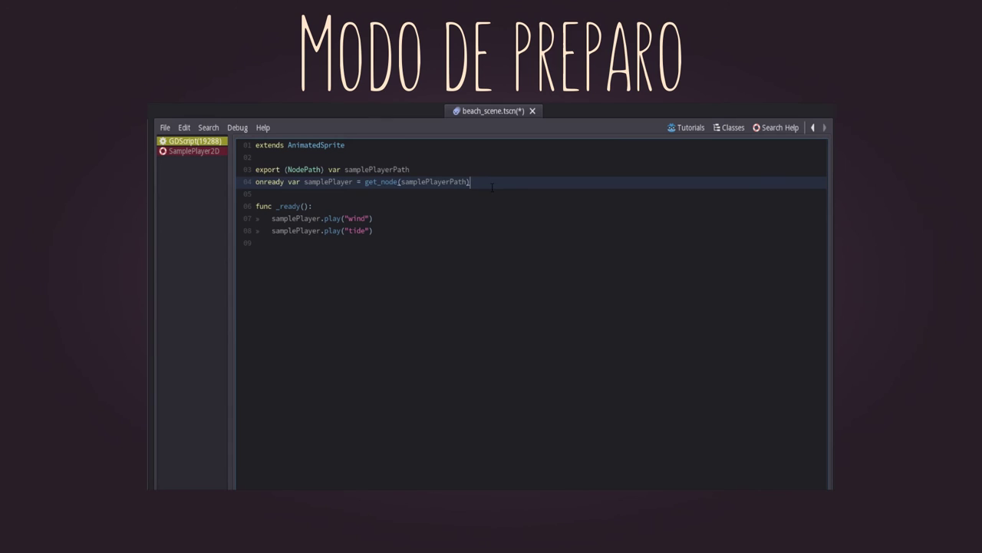
{"action": "left_click", "coordinate": [400, 241]}
{"action": "left_click_drag", "start_coordinate": [374, 230], "coordinate": [256, 220]}
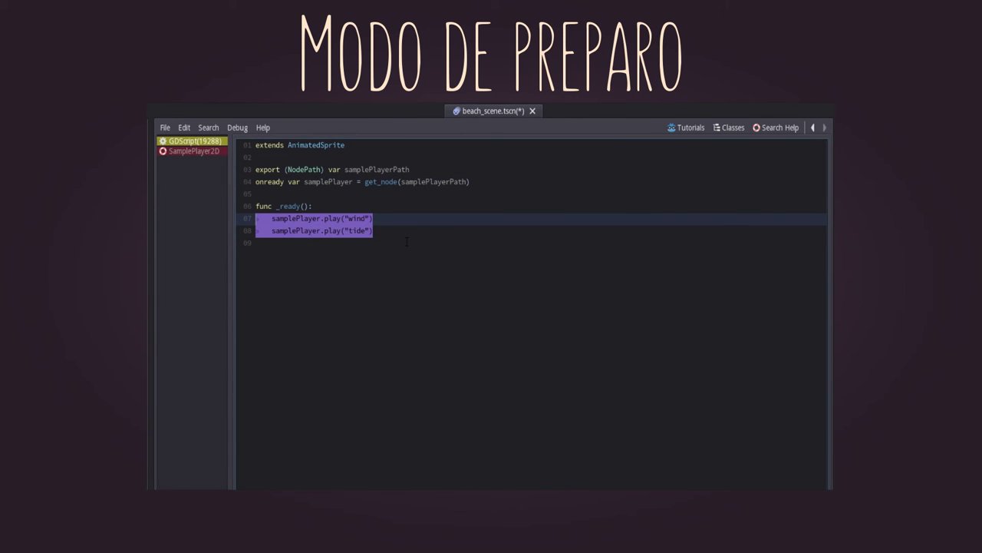
{"action": "left_click", "coordinate": [406, 241]}
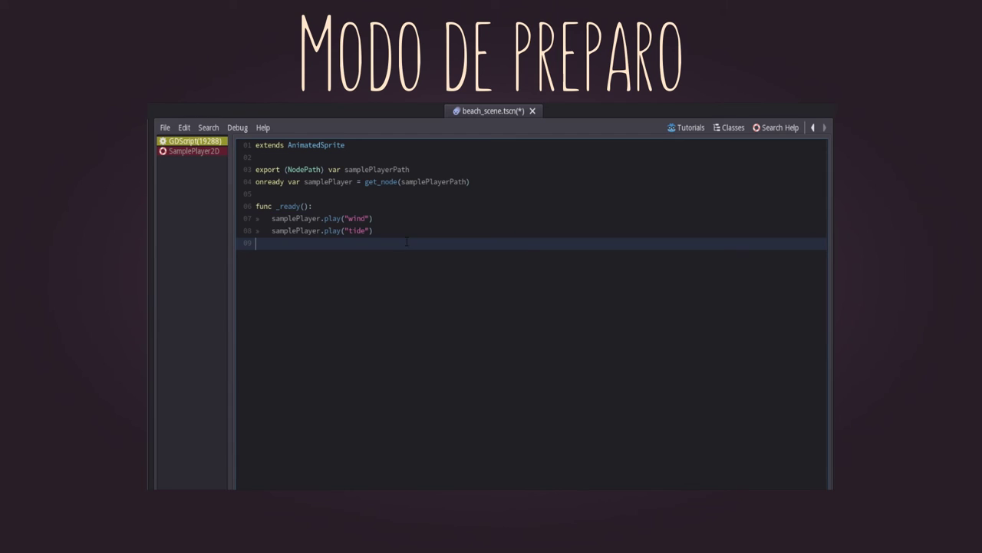
Read the SamplePlayer2D documentation, return to the script, and save the scene
{"action": "left_click", "coordinate": [215, 150]}
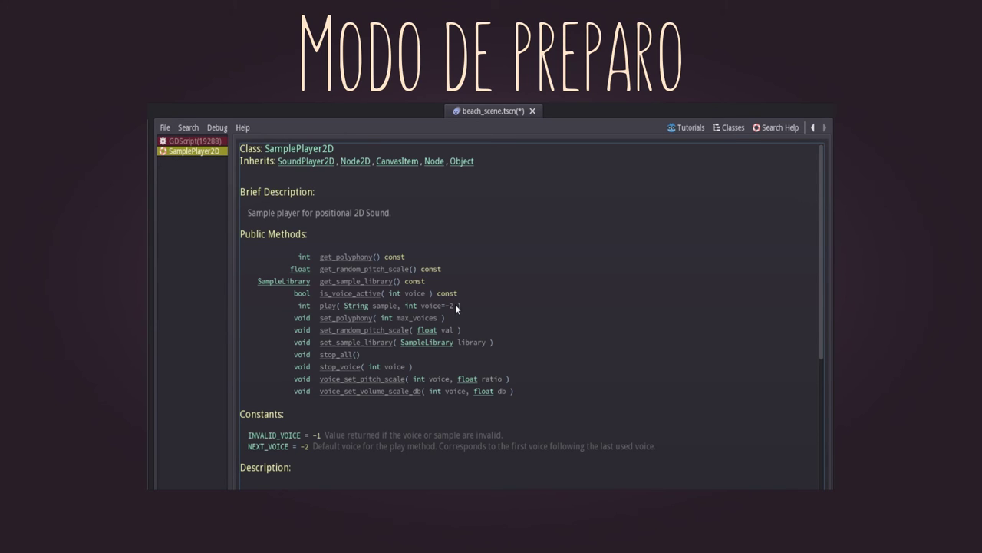
{"action": "left_click", "coordinate": [210, 145]}
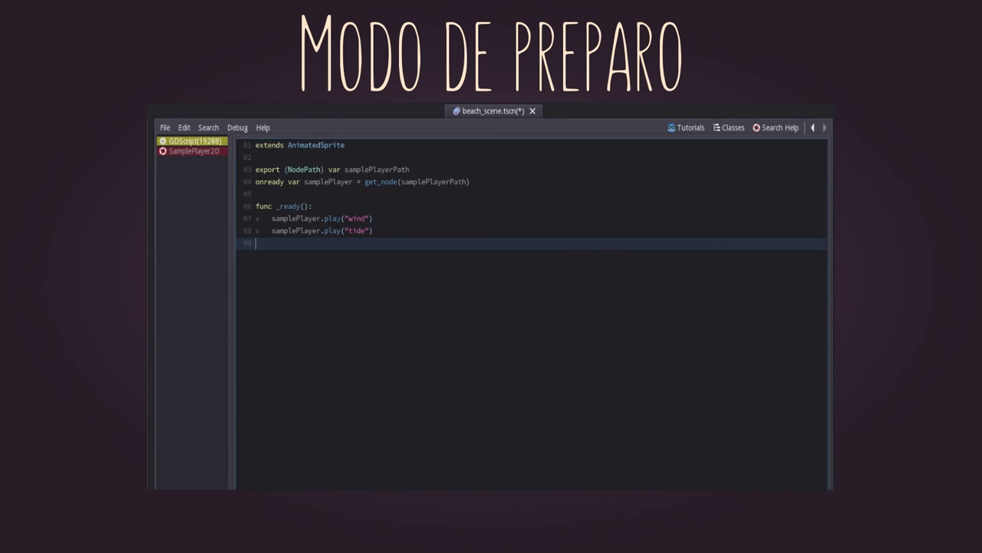
{"action": "left_click", "coordinate": [498, 112]}
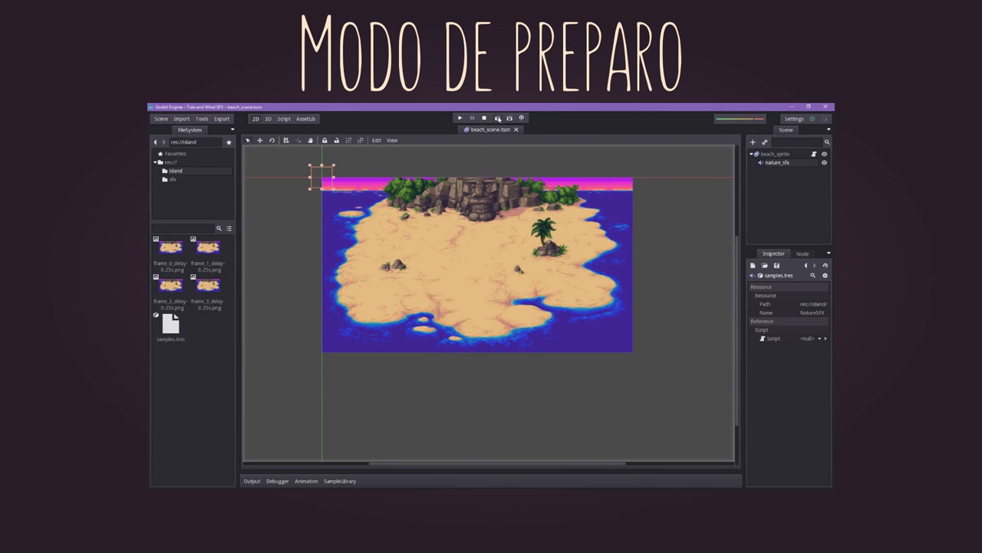
Run the beach scene and move the Tide and Wind SFX window up slightly
{"action": "left_click", "coordinate": [498, 117]}
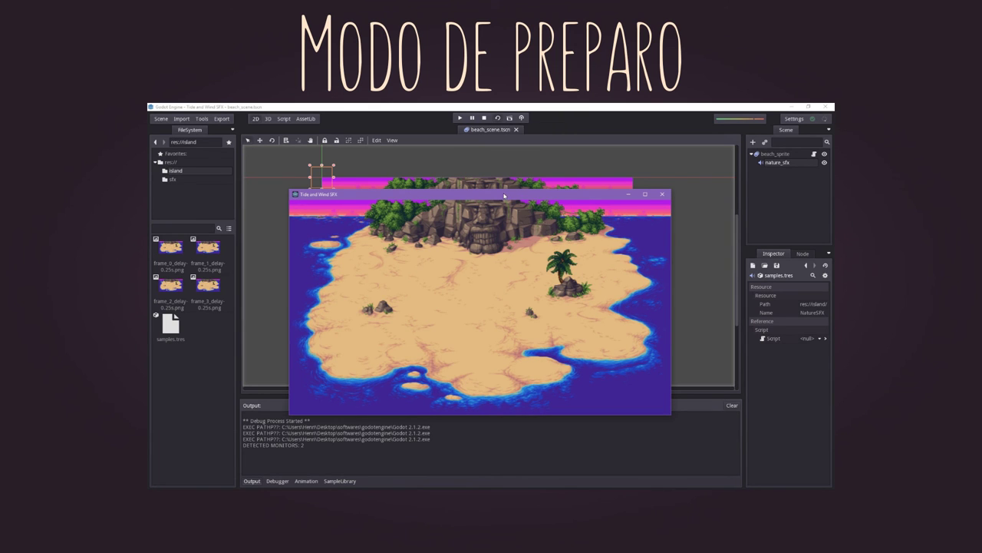
{"action": "left_click_drag", "start_coordinate": [504, 194], "coordinate": [507, 177]}
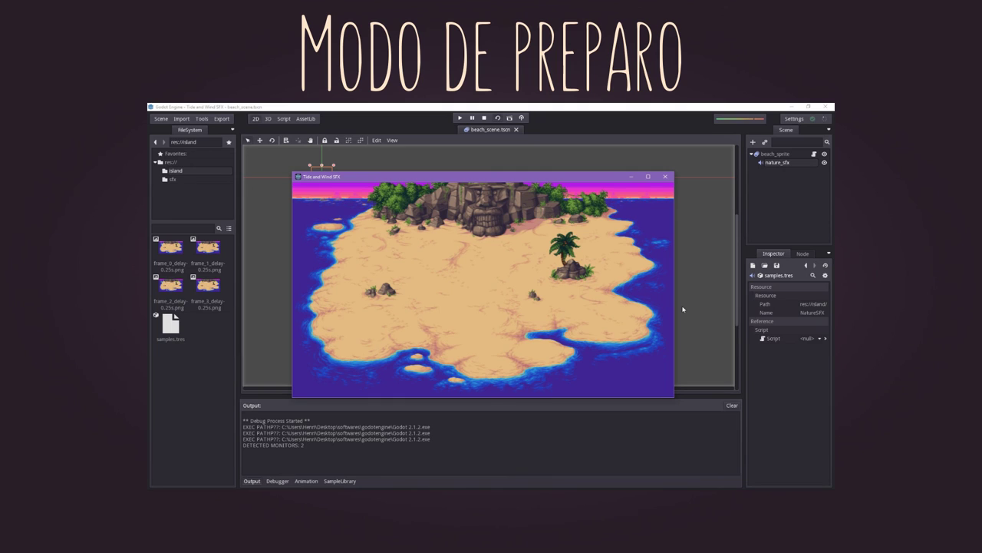